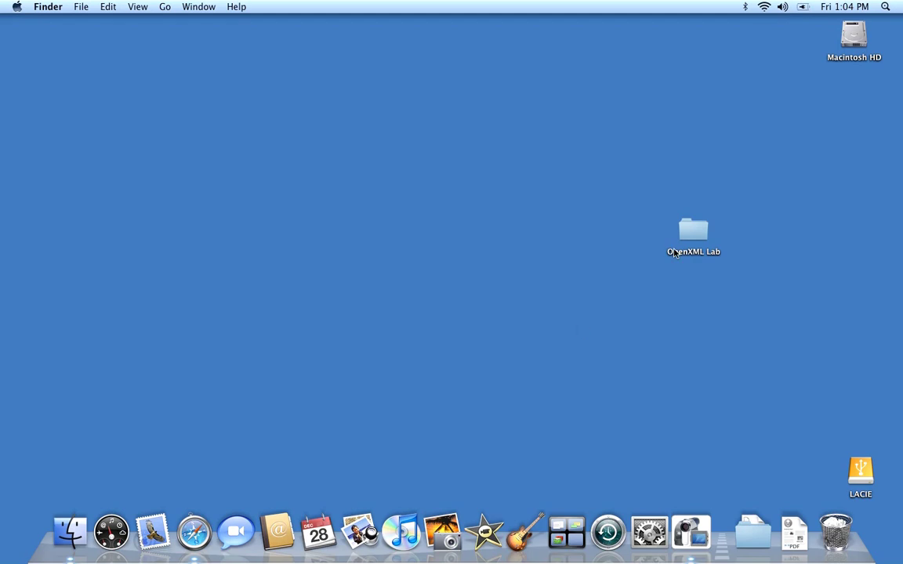
Open the OpenXML Lab folder on the desktop, then its Presentations subfolder
{"action": "double_click", "coordinate": [689, 233]}
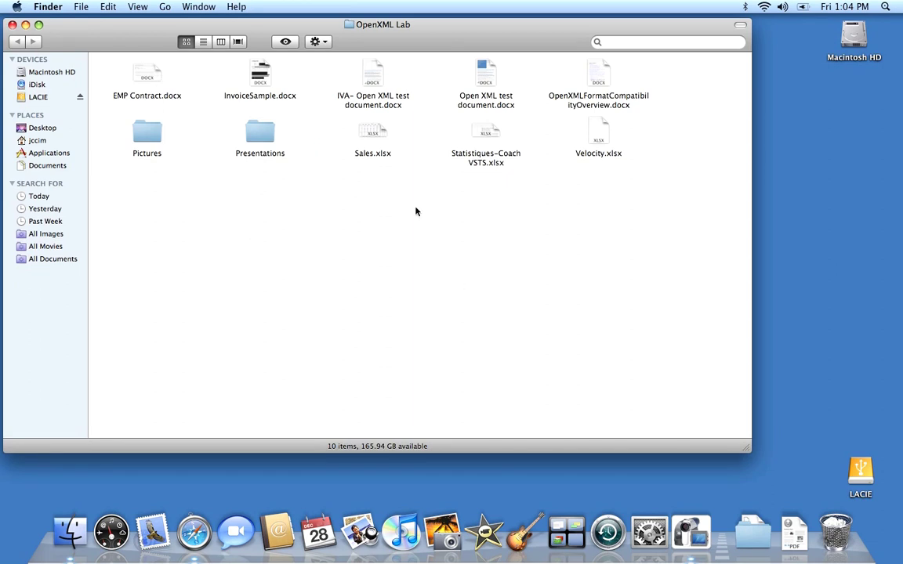
{"action": "double_click", "coordinate": [259, 135]}
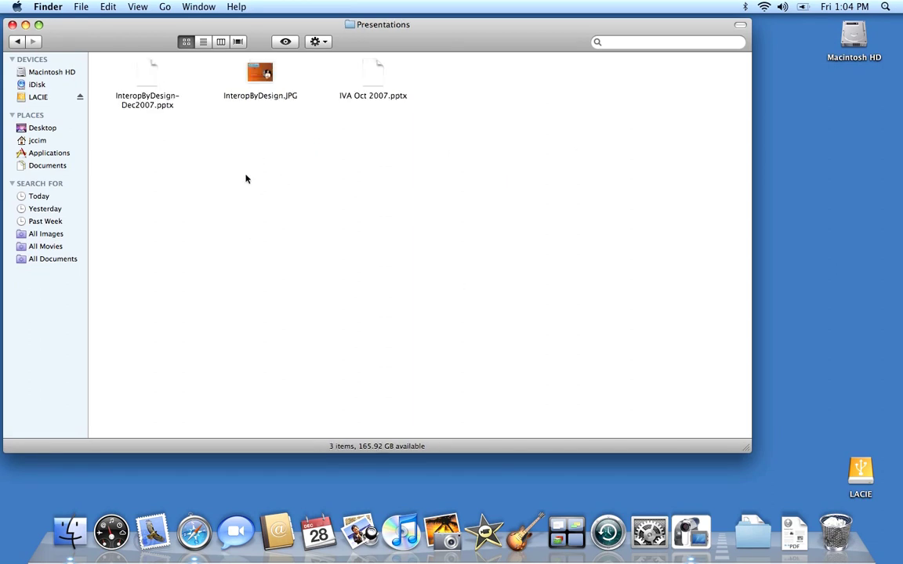
Back in OpenXML Lab, browse files in Cover Flow, then list them and select IVA- Open XML test document.docx
{"action": "left_click", "coordinate": [17, 42]}
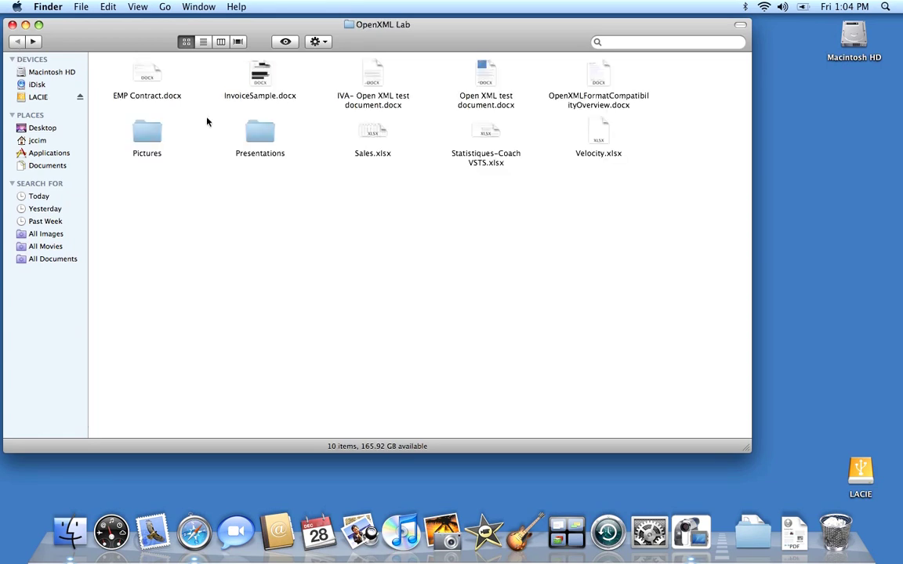
{"action": "left_click", "coordinate": [238, 42]}
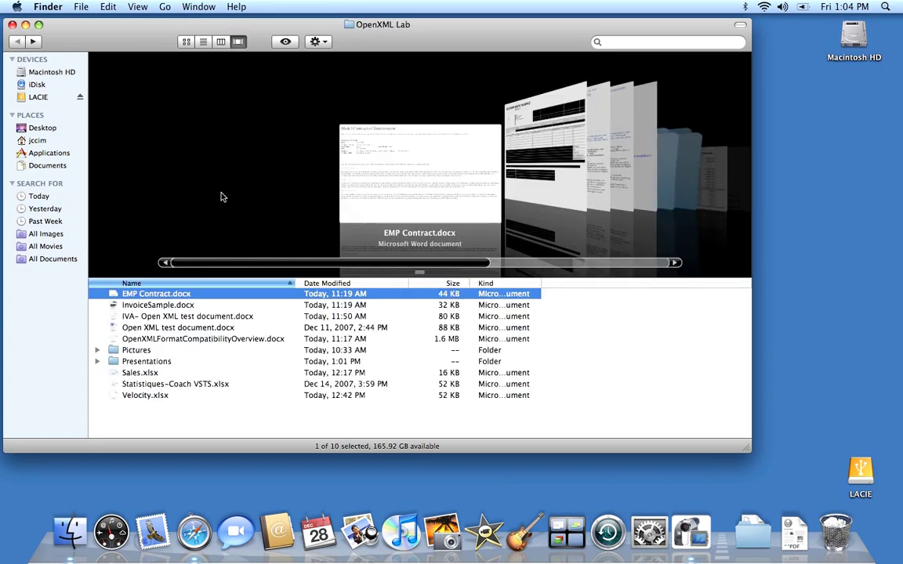
{"action": "key", "text": "Down"}
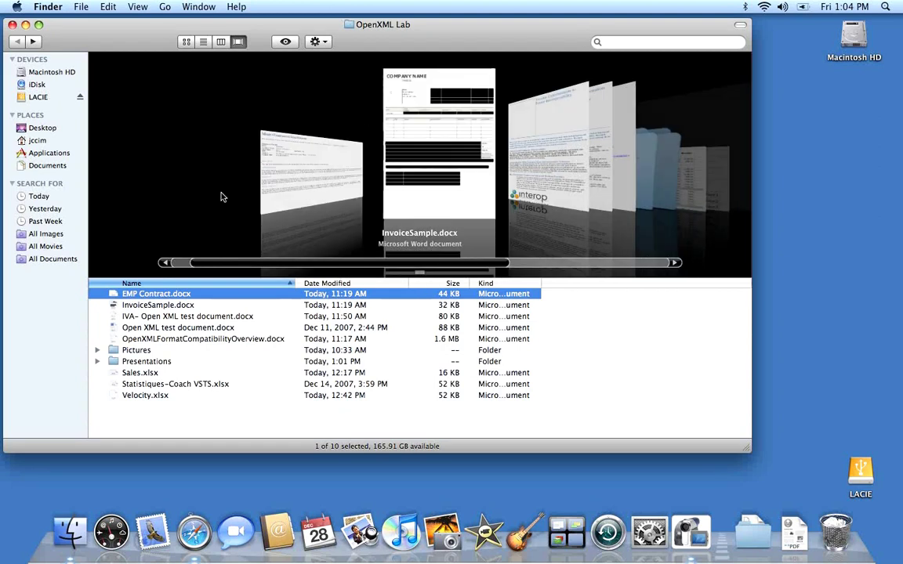
{"action": "key", "text": "Down"}
{"action": "key", "text": "Down"}
{"action": "key", "text": "Down"}
{"action": "key", "text": "Down"}
{"action": "key", "text": "Down"}
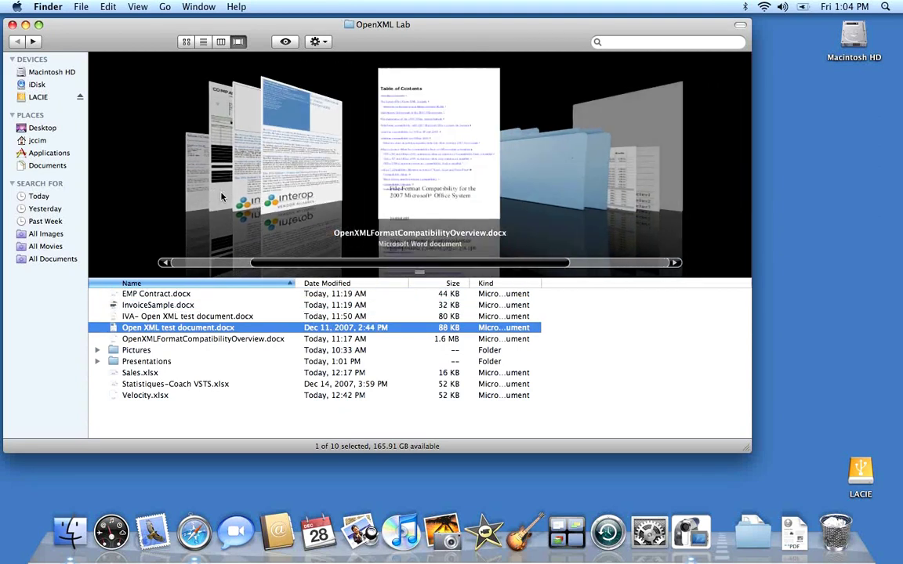
{"action": "key", "text": "Down"}
{"action": "key", "text": "Down"}
{"action": "key", "text": "Down"}
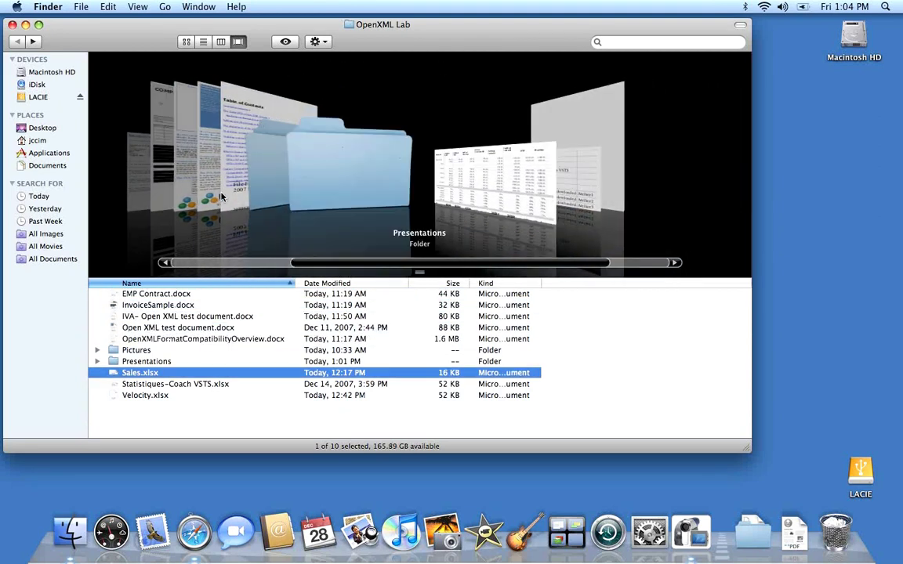
{"action": "left_click", "coordinate": [223, 196]}
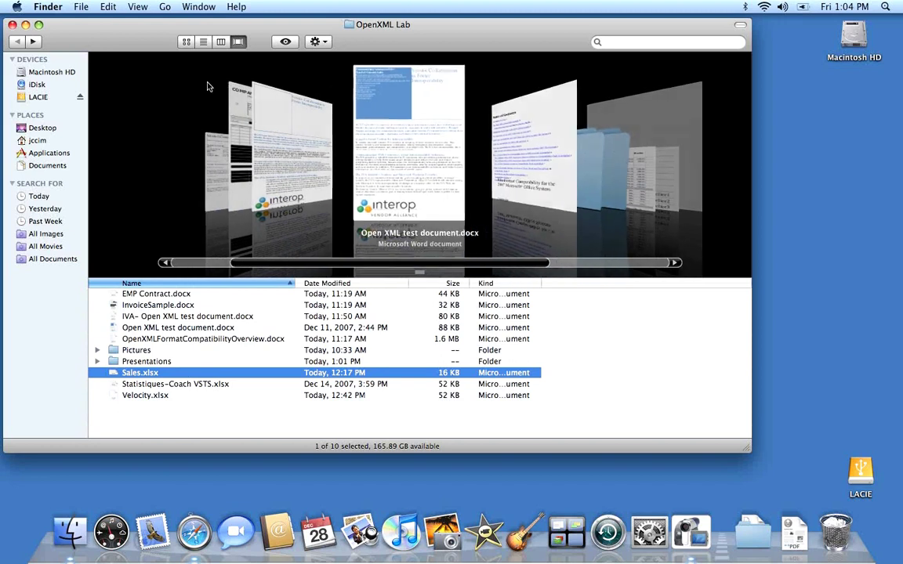
{"action": "left_click", "coordinate": [203, 41]}
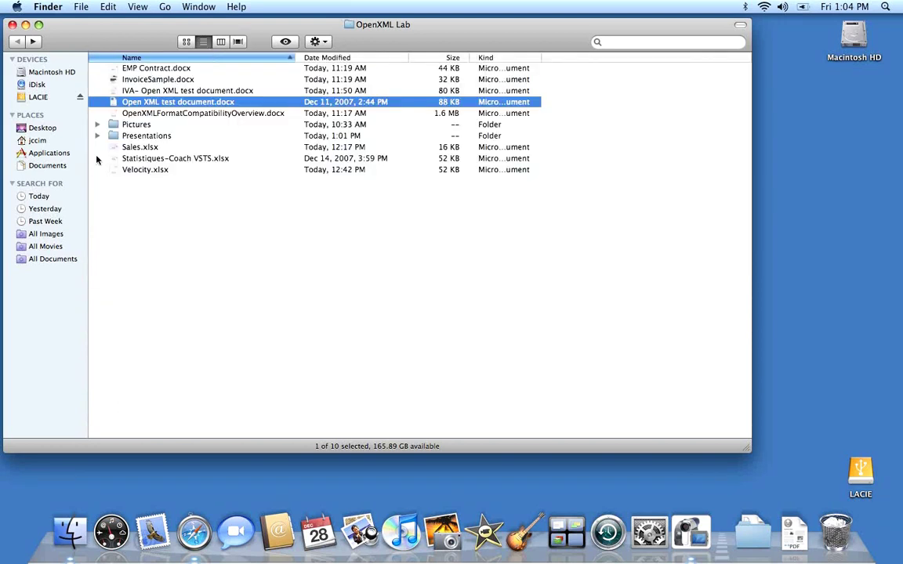
{"action": "left_click", "coordinate": [138, 94]}
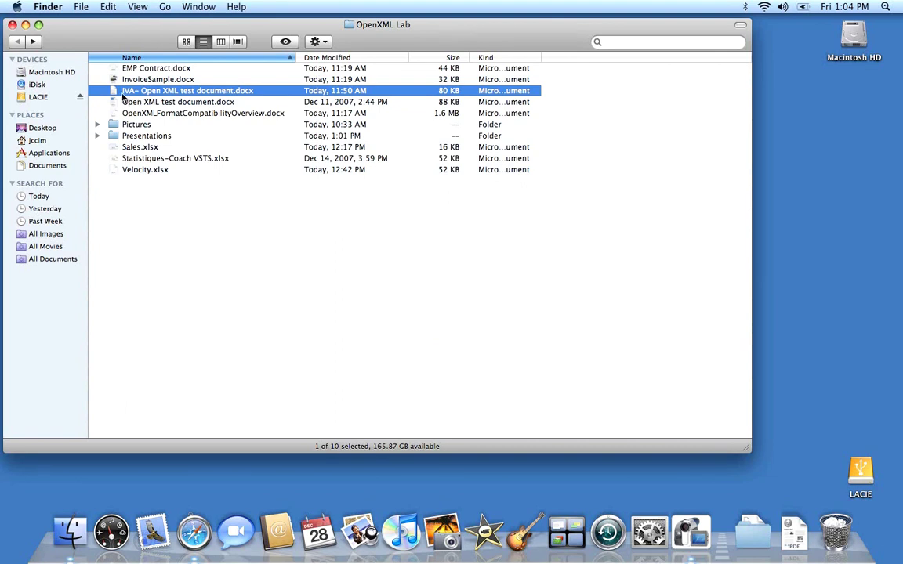
Open IVA- Open XML test document.docx in Pages and replace its missing Consolas font with Verdana
{"action": "double_click", "coordinate": [123, 94]}
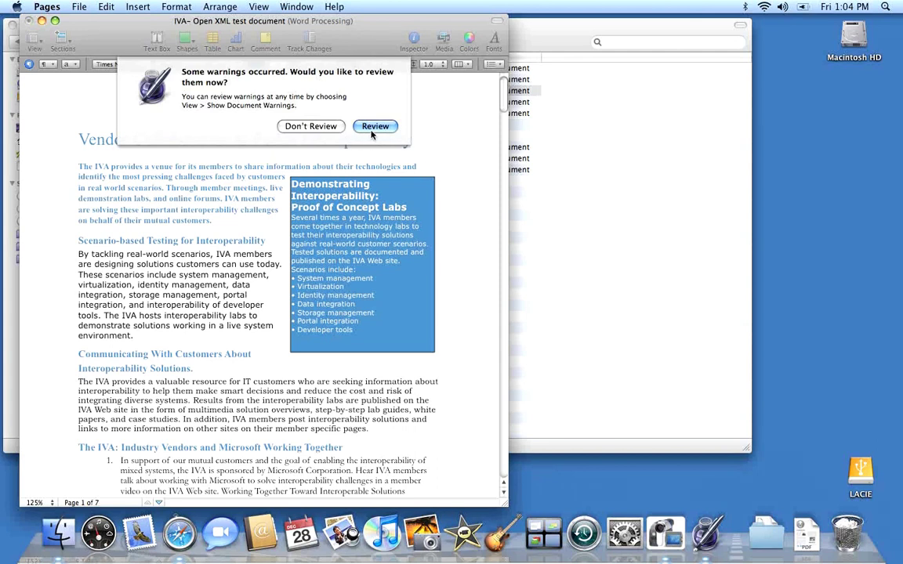
{"action": "left_click", "coordinate": [372, 130]}
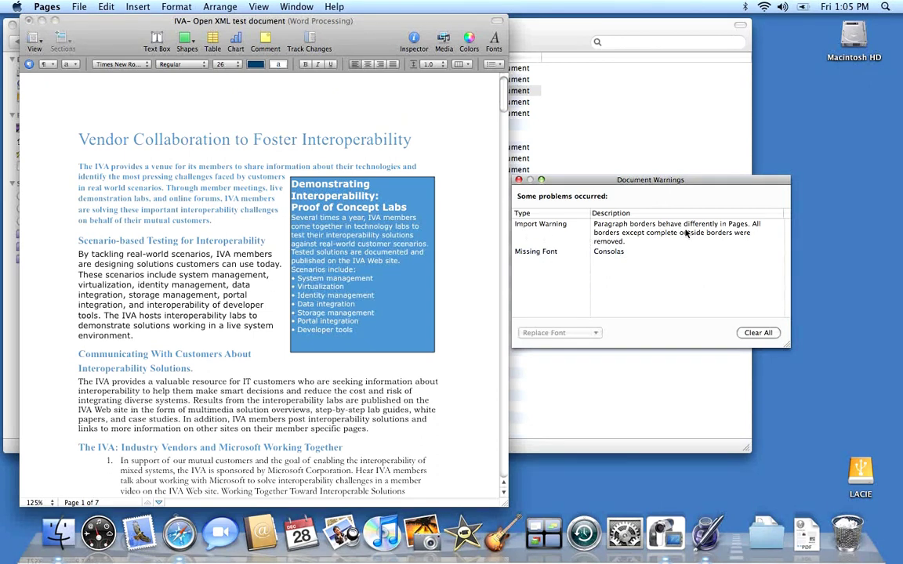
{"action": "left_click", "coordinate": [551, 253]}
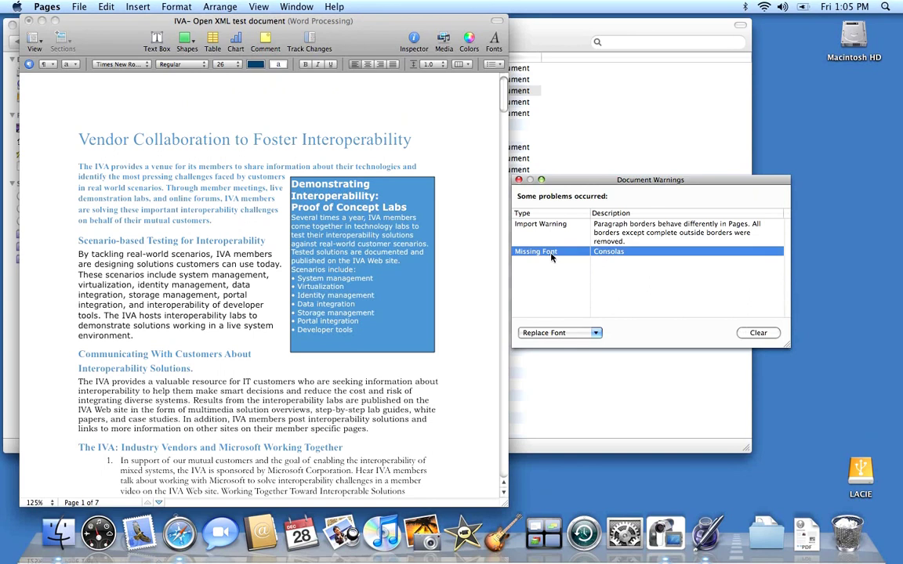
{"action": "left_click", "coordinate": [594, 333]}
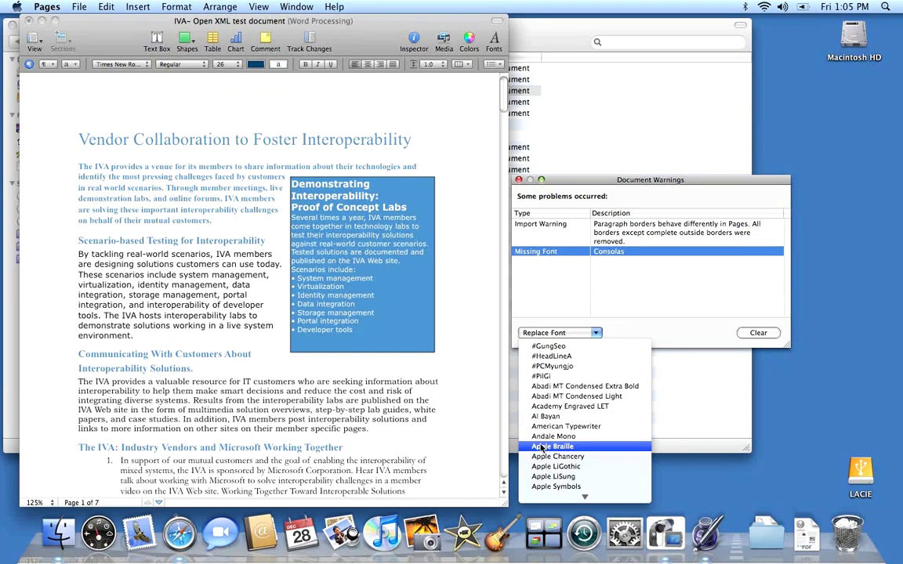
{"action": "key", "text": "v"}
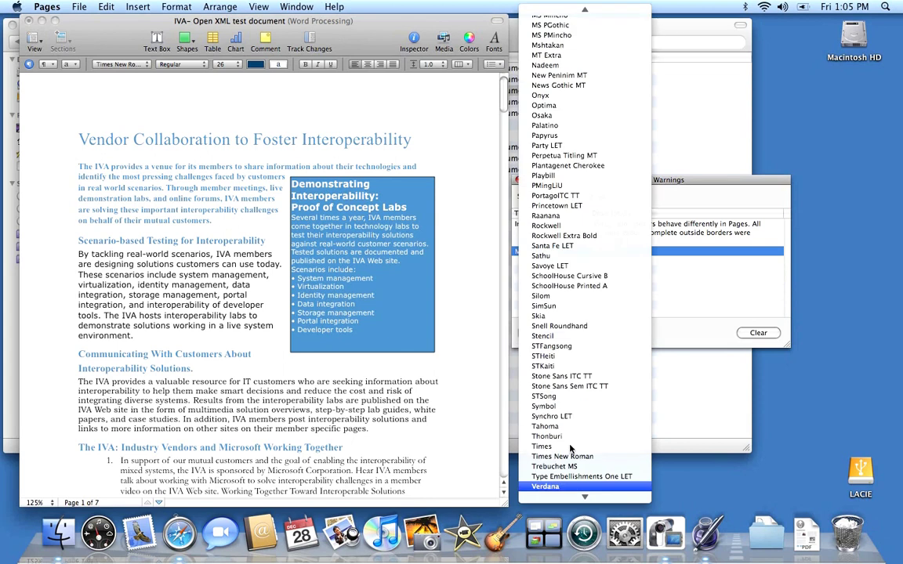
{"action": "key", "text": "Return"}
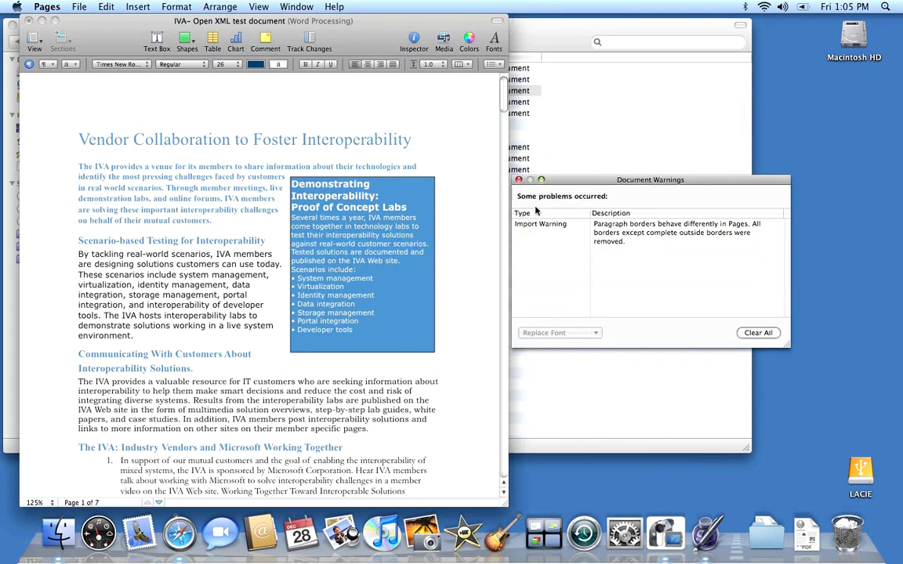
{"action": "key", "text": "super+w"}
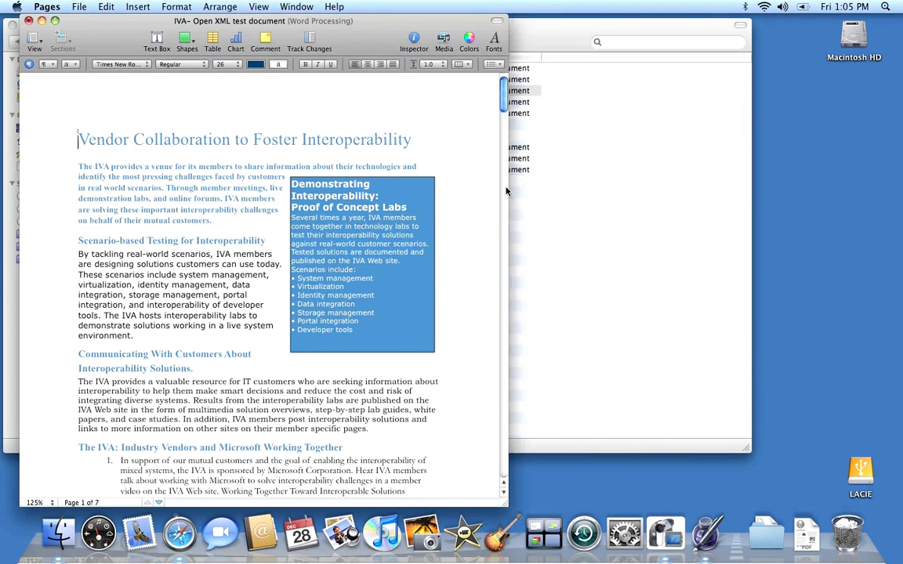
Select the blue Demonstrating Interoperability box as a whole object and drag it lower on page 1
{"action": "left_click", "coordinate": [250, 237]}
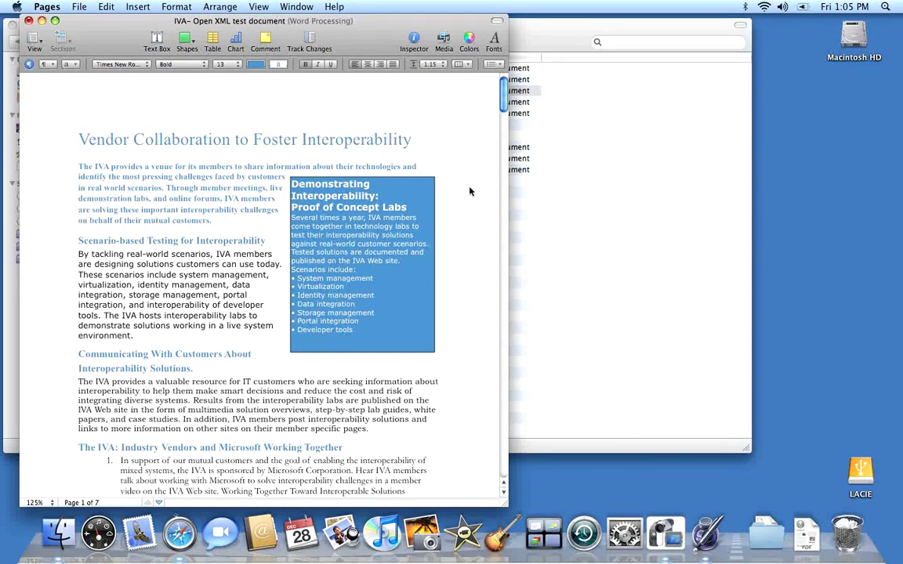
{"action": "left_click", "coordinate": [317, 195]}
{"action": "left_click", "coordinate": [318, 196]}
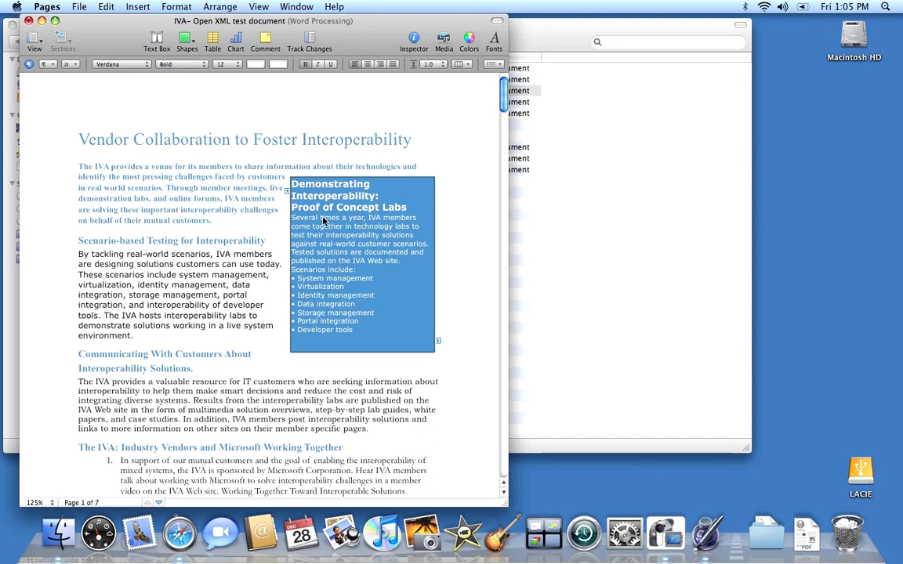
{"action": "left_click_drag", "start_coordinate": [319, 218], "coordinate": [312, 226]}
{"action": "left_click", "coordinate": [314, 188]}
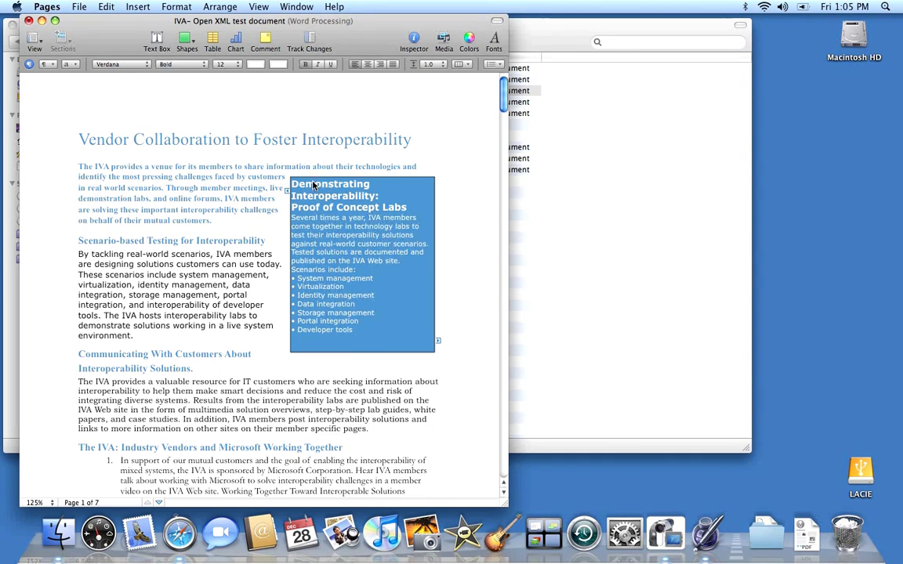
{"action": "left_click", "coordinate": [314, 187]}
{"action": "left_click", "coordinate": [314, 190]}
{"action": "left_click", "coordinate": [316, 195]}
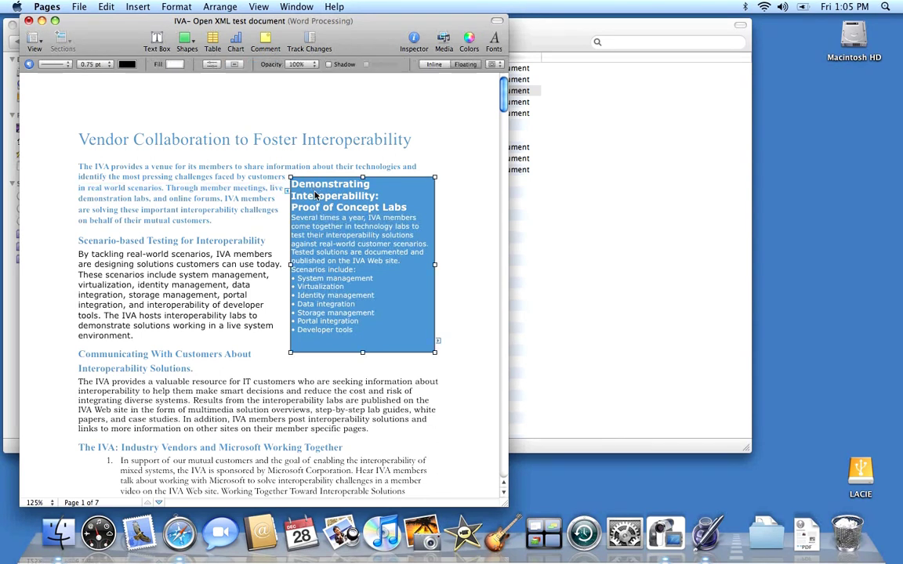
{"action": "left_click_drag", "start_coordinate": [316, 195], "coordinate": [284, 250]}
Scroll through the document to the Equivalent Measures of Length table, then minimize the Pages window
{"action": "scroll", "coordinate": [508, 386], "scroll_direction": "down", "scroll_amount": 10}
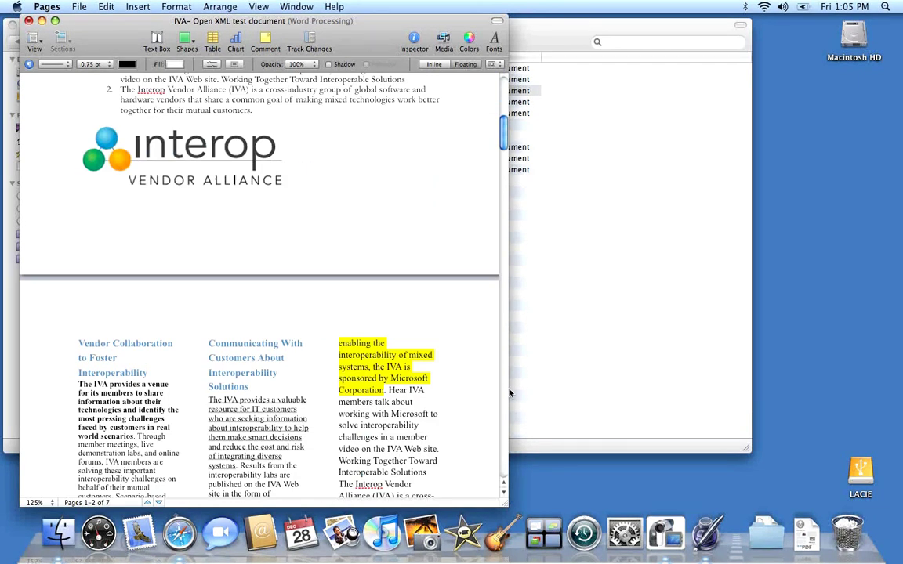
{"action": "scroll", "coordinate": [408, 392], "scroll_direction": "down", "scroll_amount": 8}
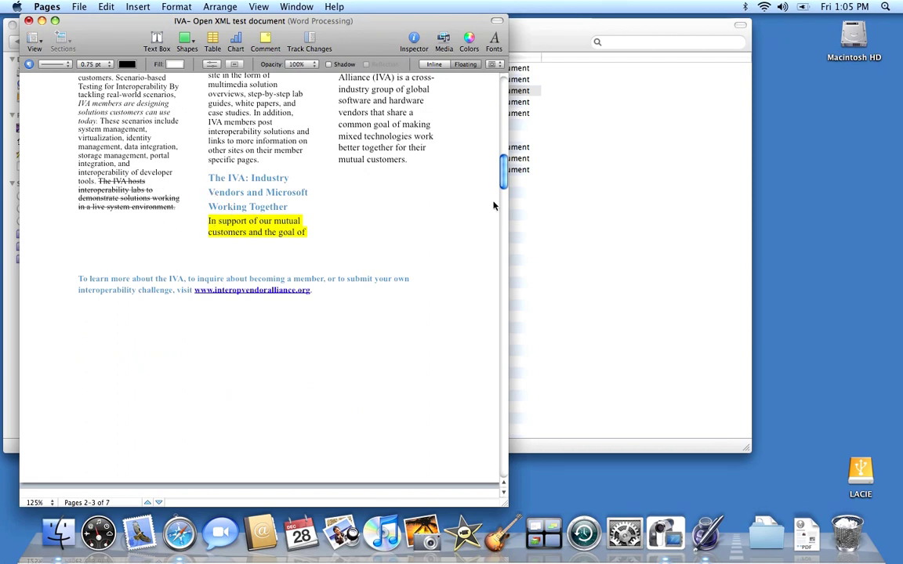
{"action": "scroll", "coordinate": [506, 182], "scroll_direction": "down", "scroll_amount": 3}
{"action": "scroll", "coordinate": [510, 181], "scroll_direction": "down", "scroll_amount": 10}
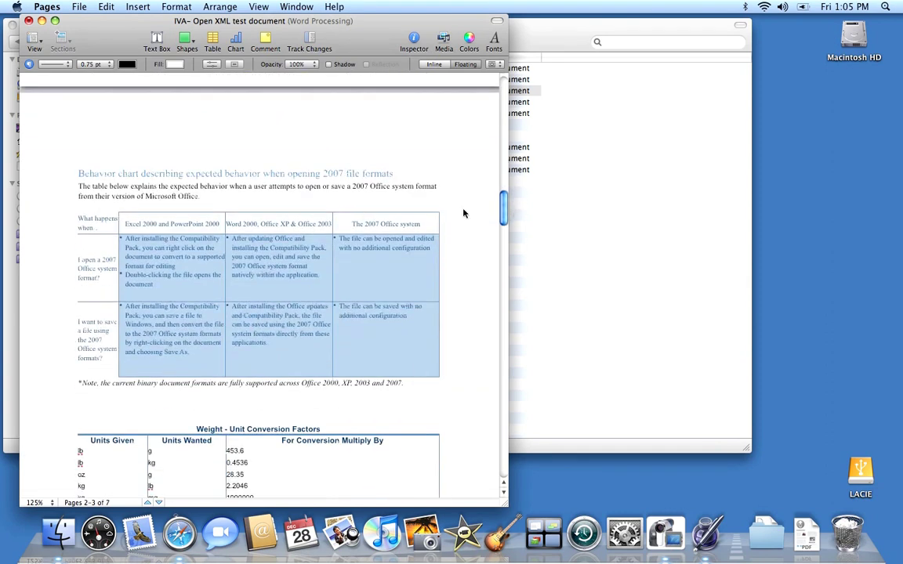
{"action": "left_click_drag", "start_coordinate": [506, 206], "coordinate": [518, 278]}
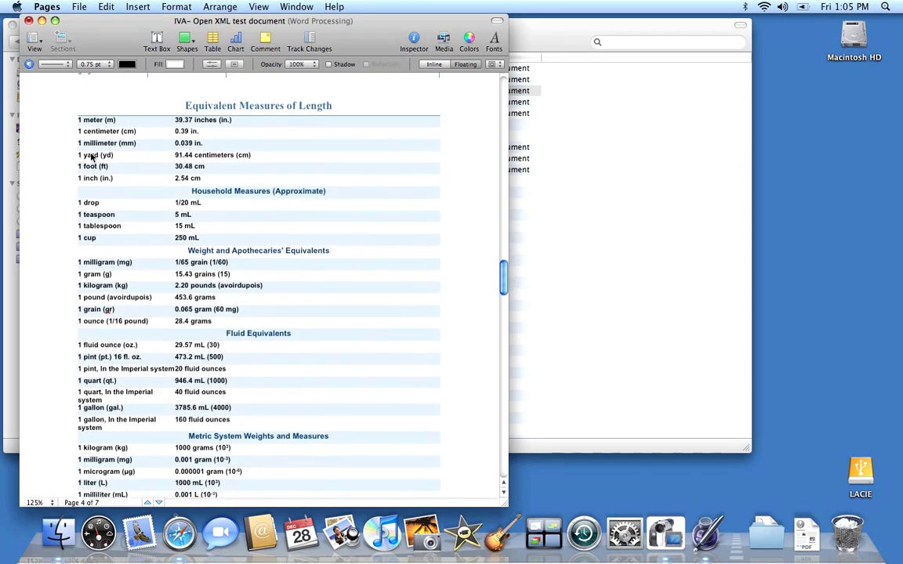
{"action": "left_click", "coordinate": [41, 21]}
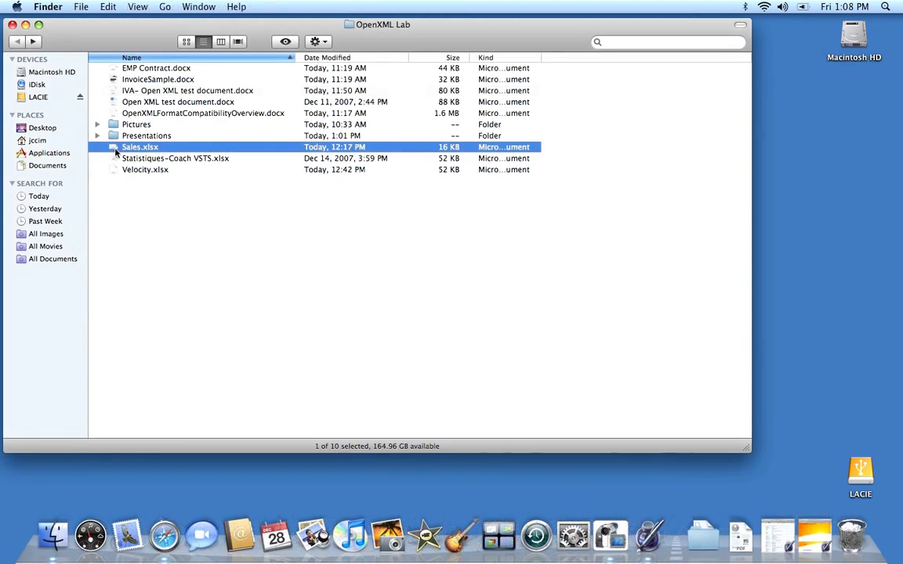
Open Sales.xlsx from the OpenXML Lab Finder window in Numbers
{"action": "double_click", "coordinate": [117, 147]}
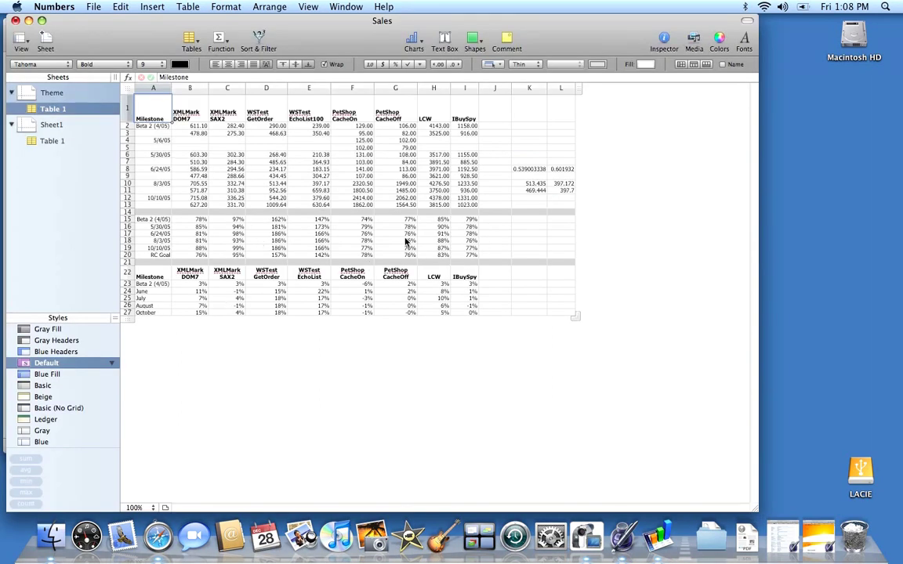
Inspect G17's =G9/G8 formula, cancel a trial +H1 edit, check D12, then minimize Sales
{"action": "left_click", "coordinate": [406, 236]}
{"action": "double_click", "coordinate": [406, 236]}
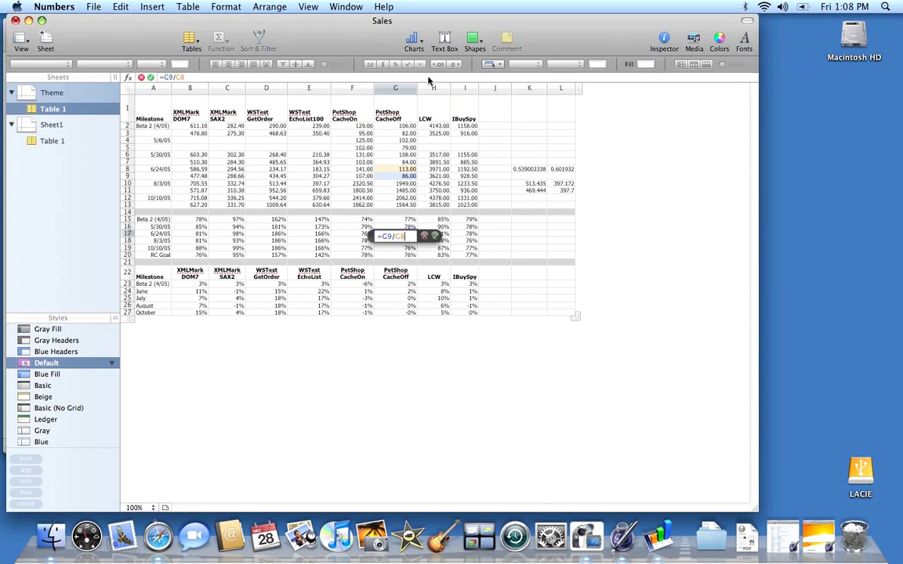
{"action": "type", "text": "+"}
{"action": "left_click", "coordinate": [432, 114]}
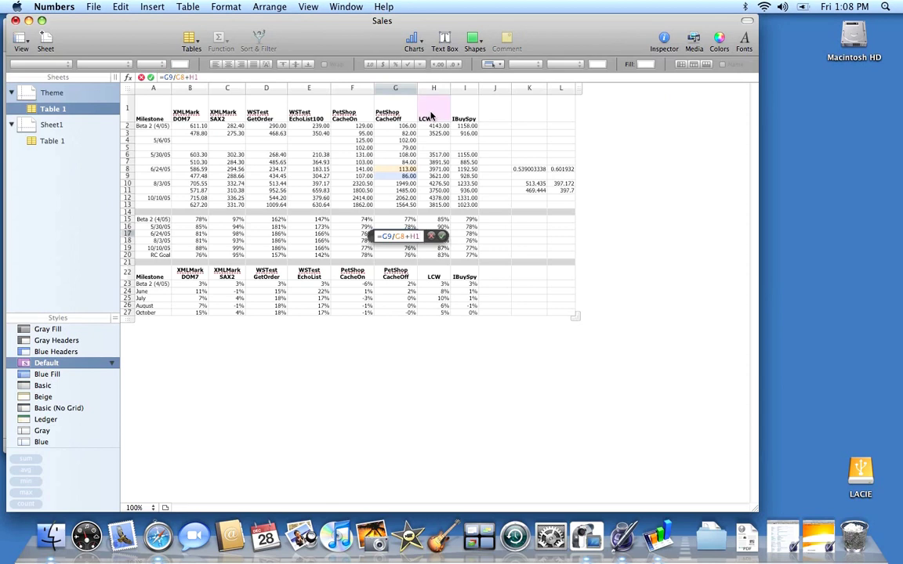
{"action": "key", "text": "Escape"}
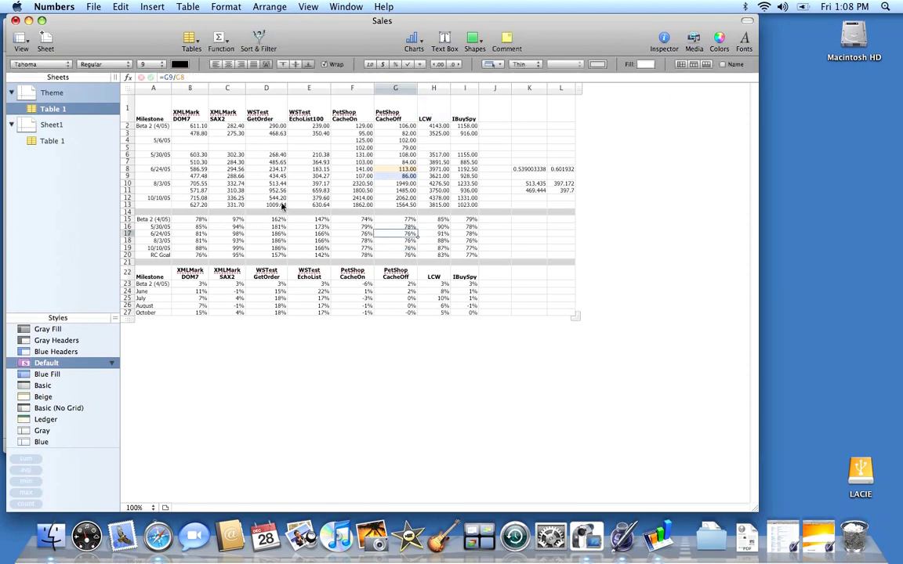
{"action": "left_click", "coordinate": [281, 200]}
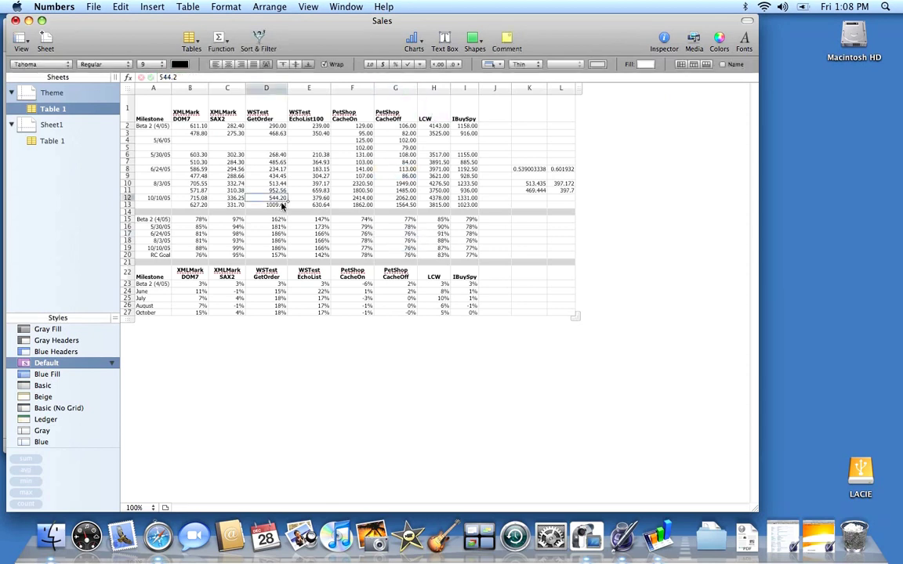
{"action": "left_click", "coordinate": [296, 377]}
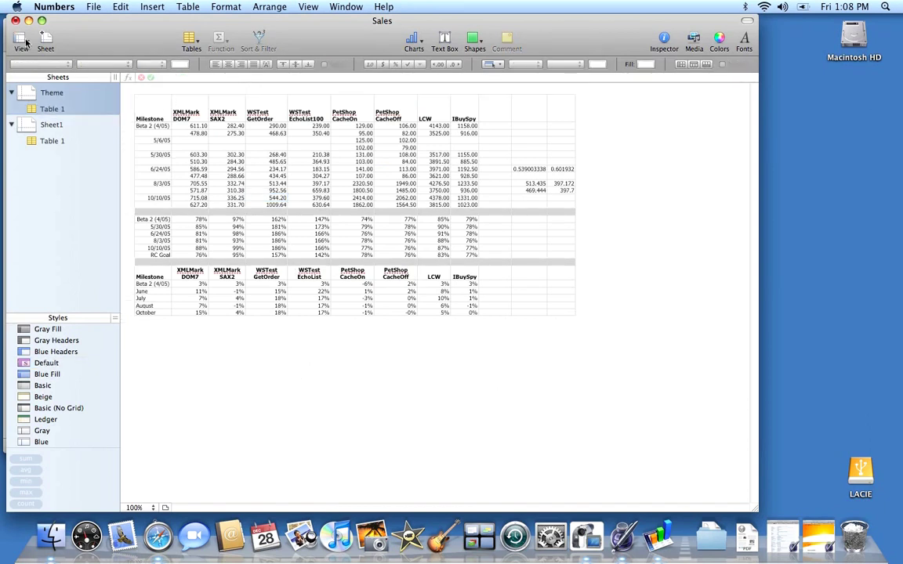
{"action": "left_click", "coordinate": [41, 21]}
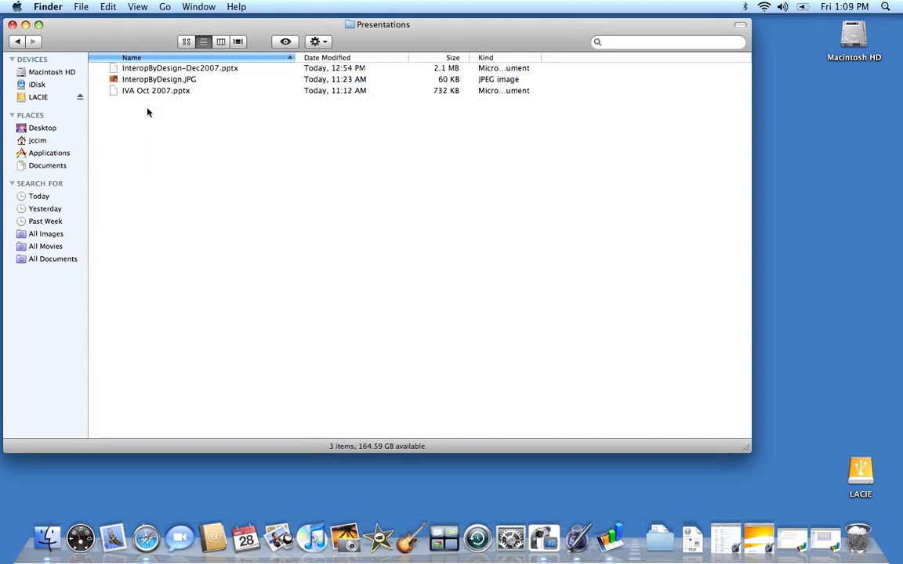
Select InteropByDesign-Dec2007.pptx in the Presentations folder and open it in Keynote
{"action": "left_click", "coordinate": [122, 69]}
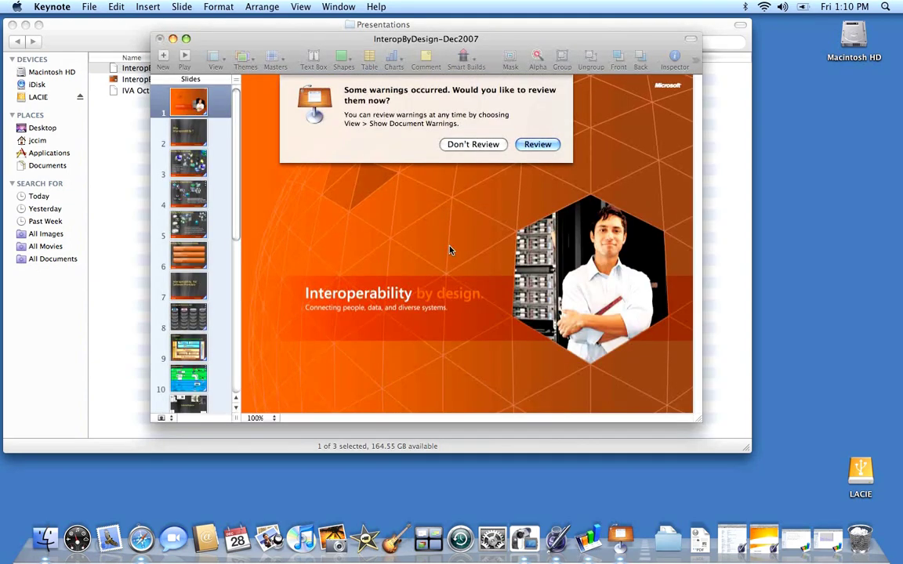
Review the InteropByDesign presentation's Document Warnings list, then close it
{"action": "left_click", "coordinate": [532, 152]}
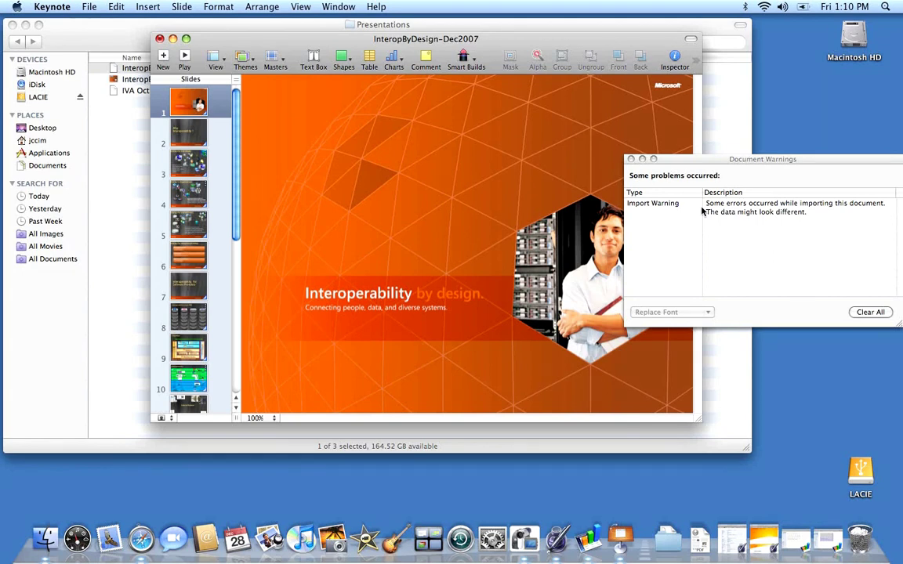
{"action": "left_click", "coordinate": [631, 159]}
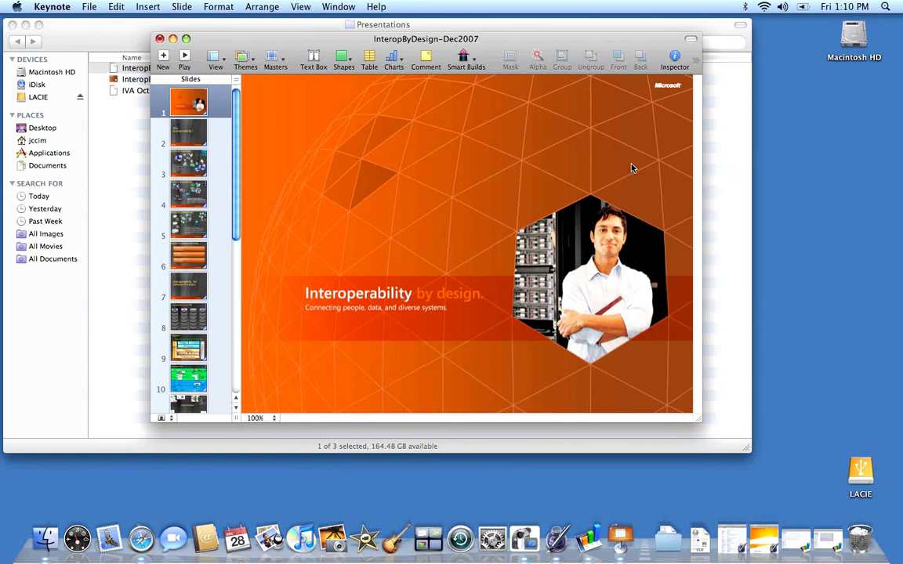
Go to slide 6 and select the words Global and Local in the first orange box
{"action": "left_click", "coordinate": [188, 257]}
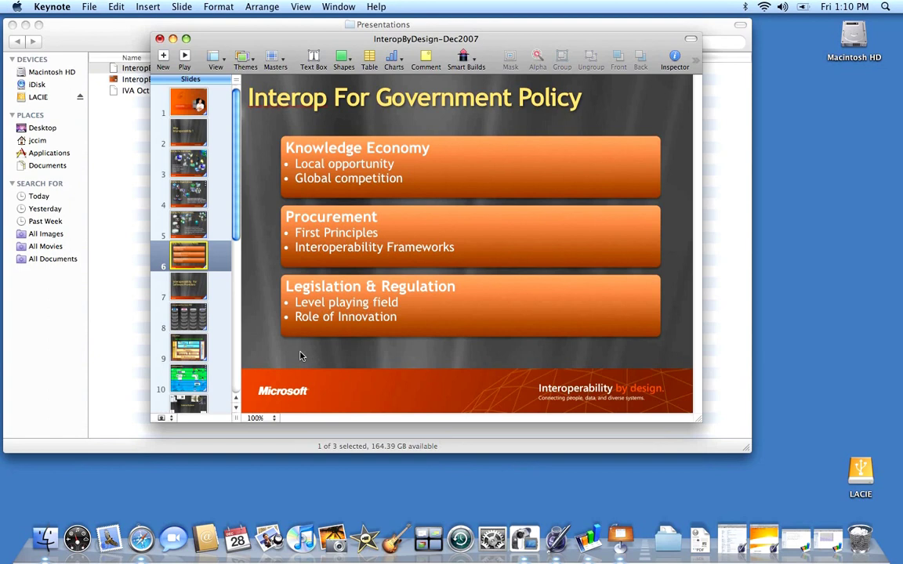
{"action": "left_click", "coordinate": [326, 194]}
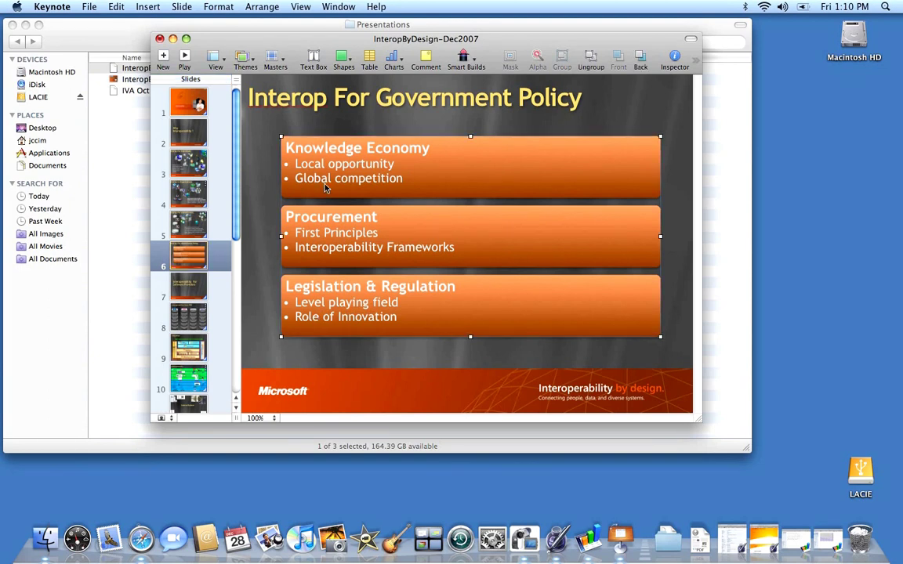
{"action": "double_click", "coordinate": [326, 187]}
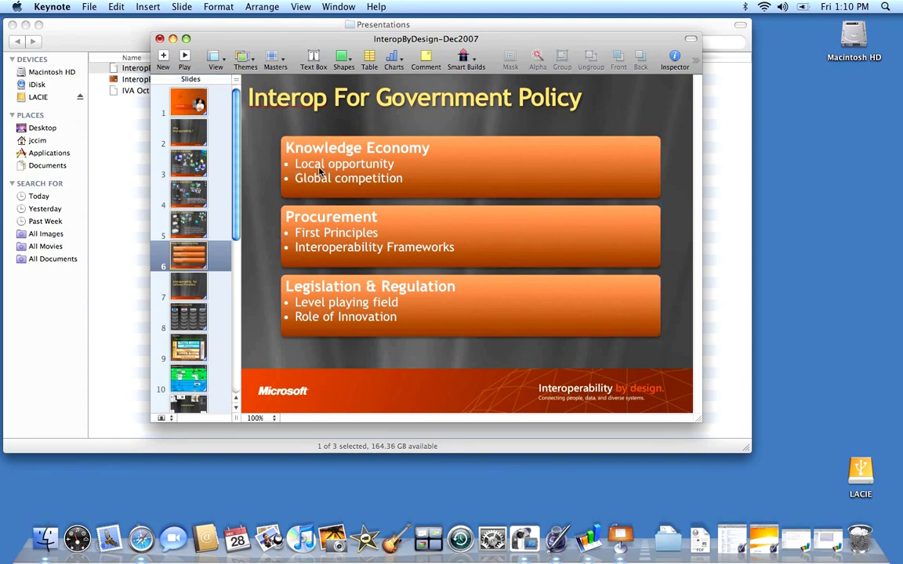
{"action": "double_click", "coordinate": [317, 163]}
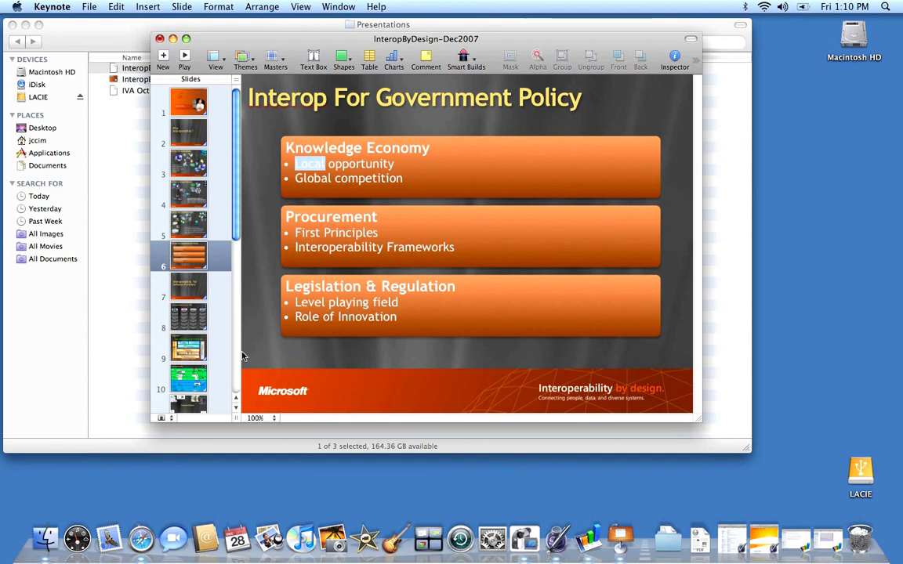
{"action": "scroll", "coordinate": [241, 357], "scroll_direction": "down", "scroll_amount": 10}
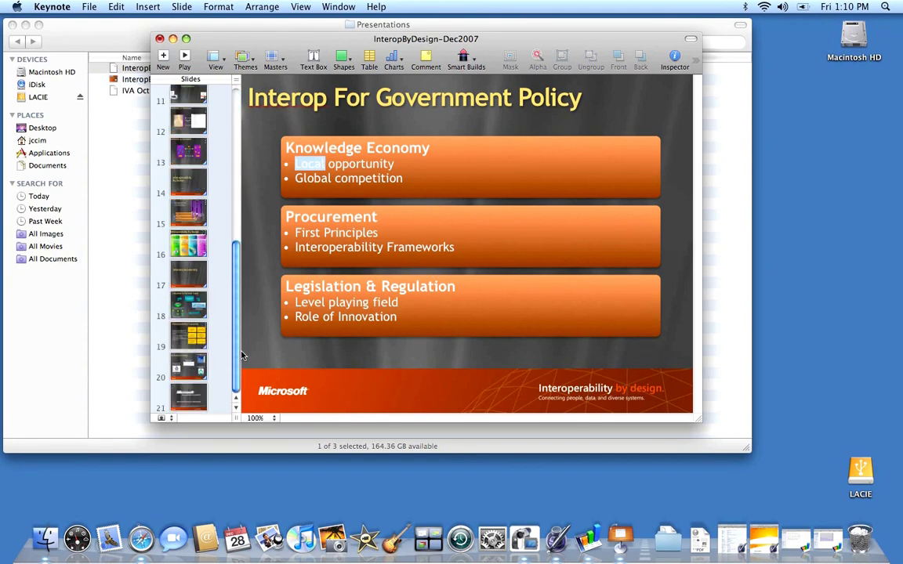
Select slide 16, Interoperability By Design, and play the presentation as a slideshow
{"action": "left_click", "coordinate": [202, 250]}
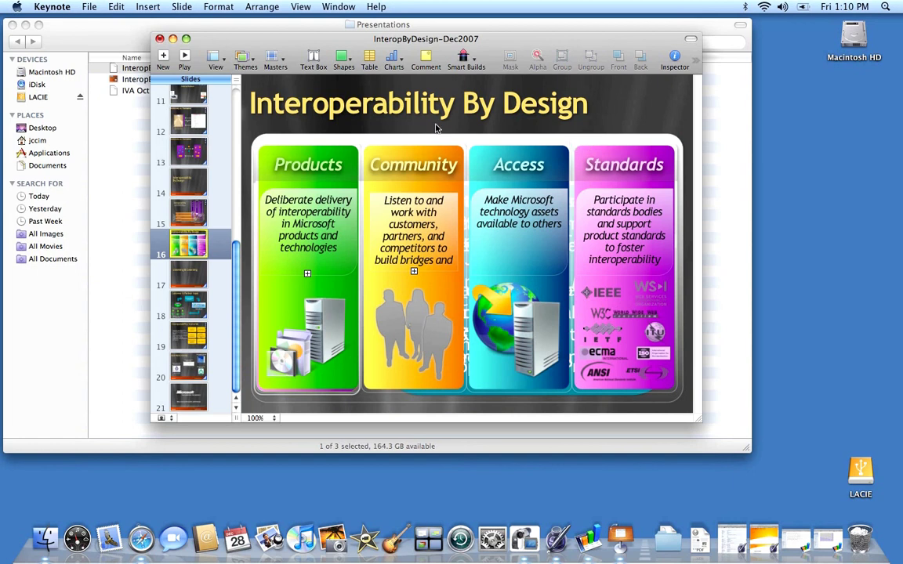
{"action": "left_click", "coordinate": [302, 7]}
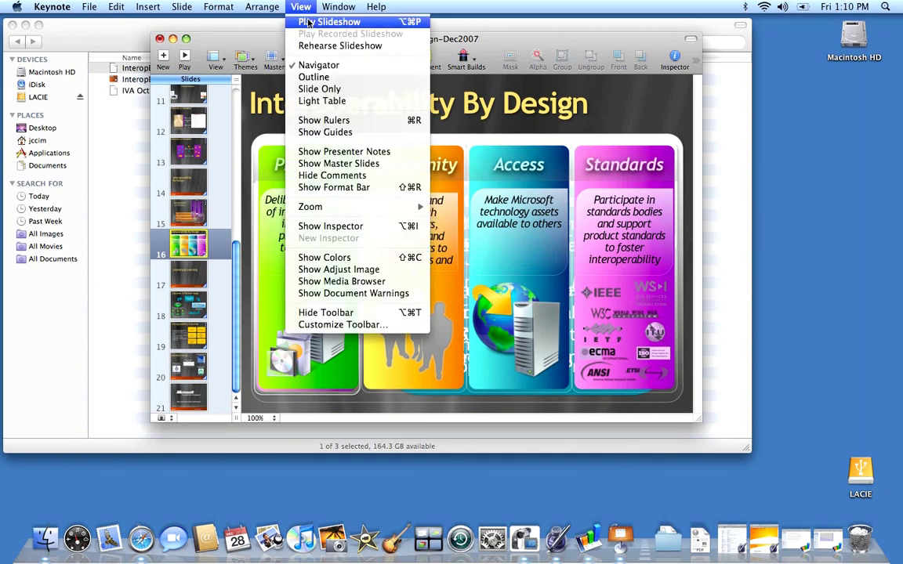